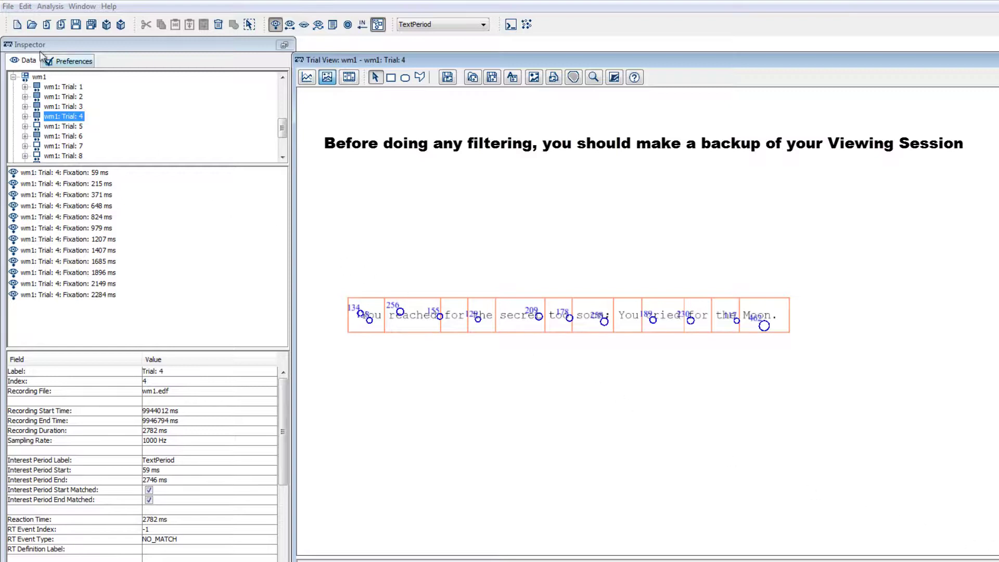
- Display the Data Filters settings in the Inspector's preferences
click(8, 6)
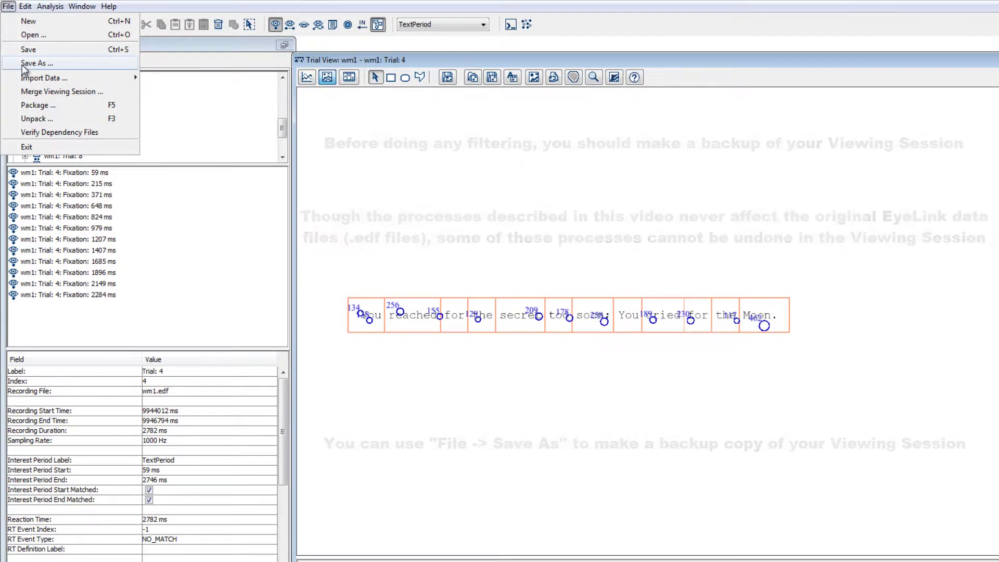
click(175, 62)
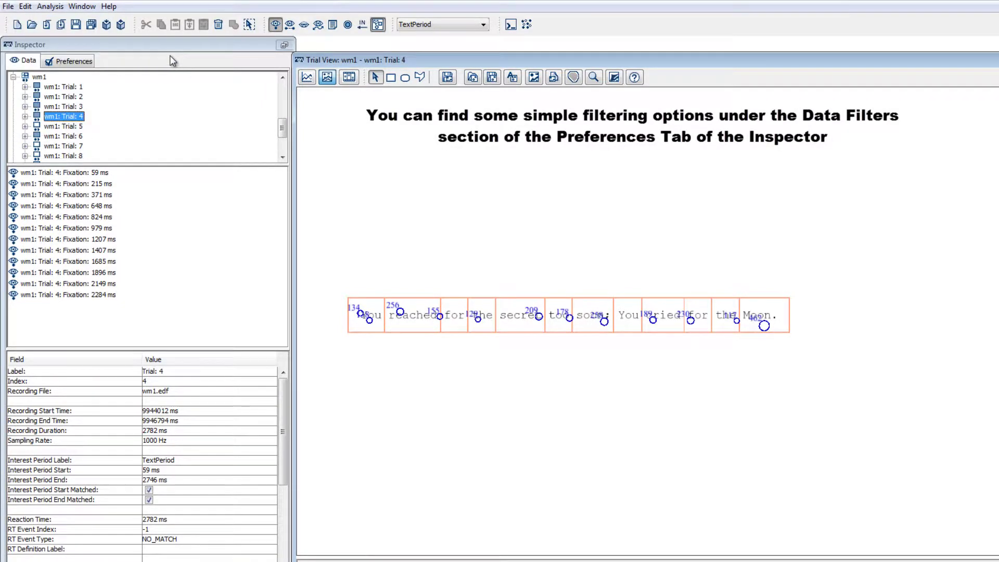
click(72, 62)
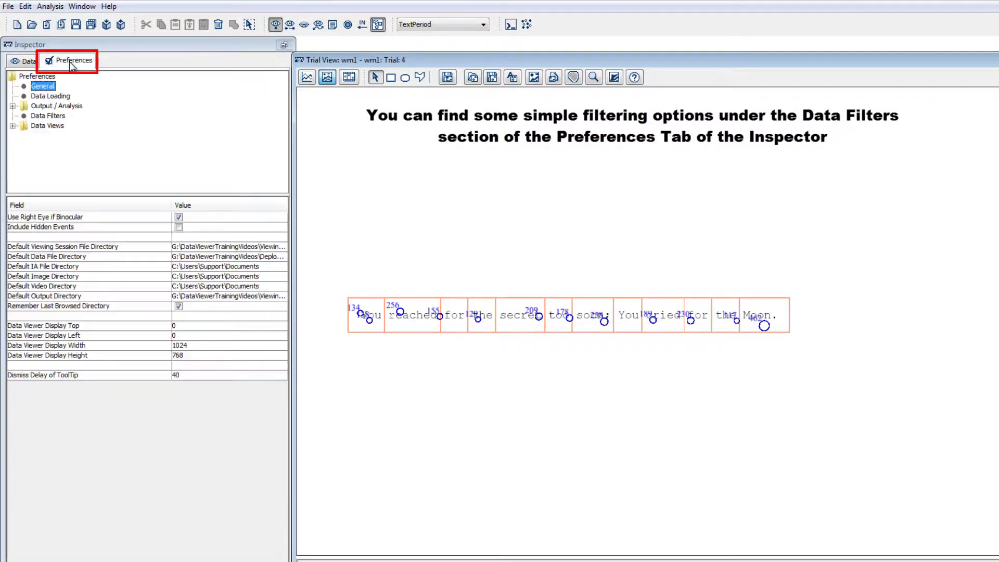
click(49, 116)
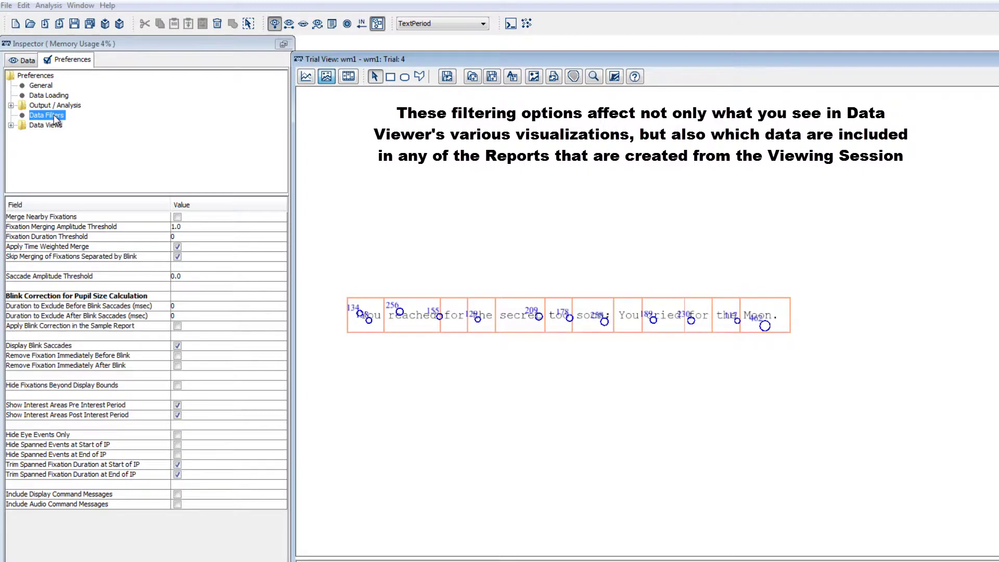
- View the list of report types available for analysis, and leave without creating a report
click(49, 6)
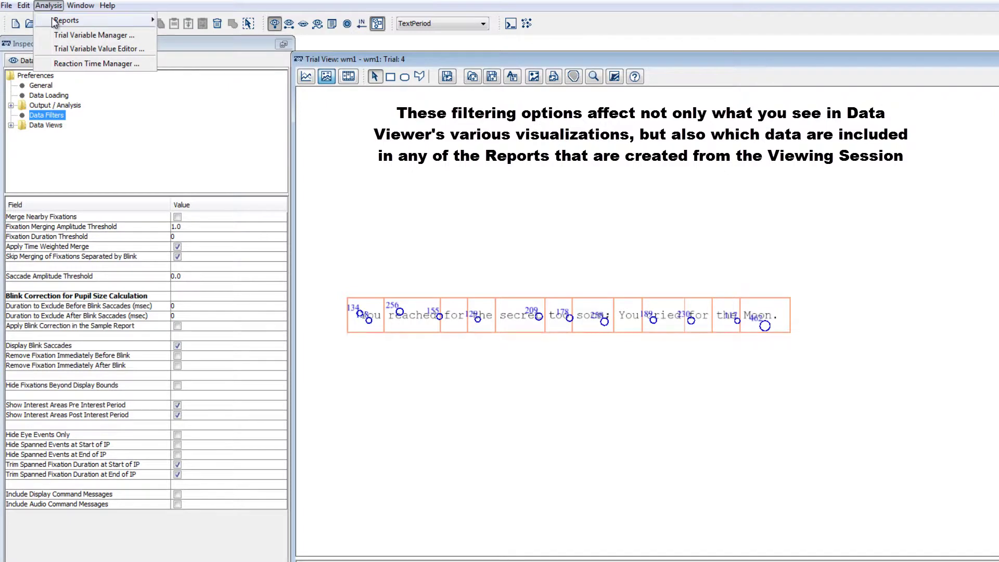
mouse_move(55, 23)
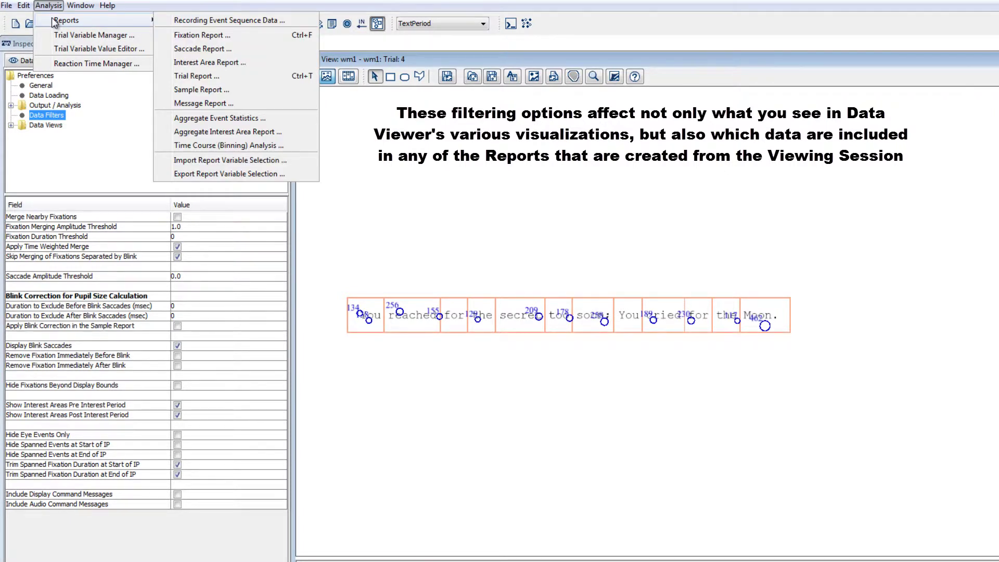
click(89, 135)
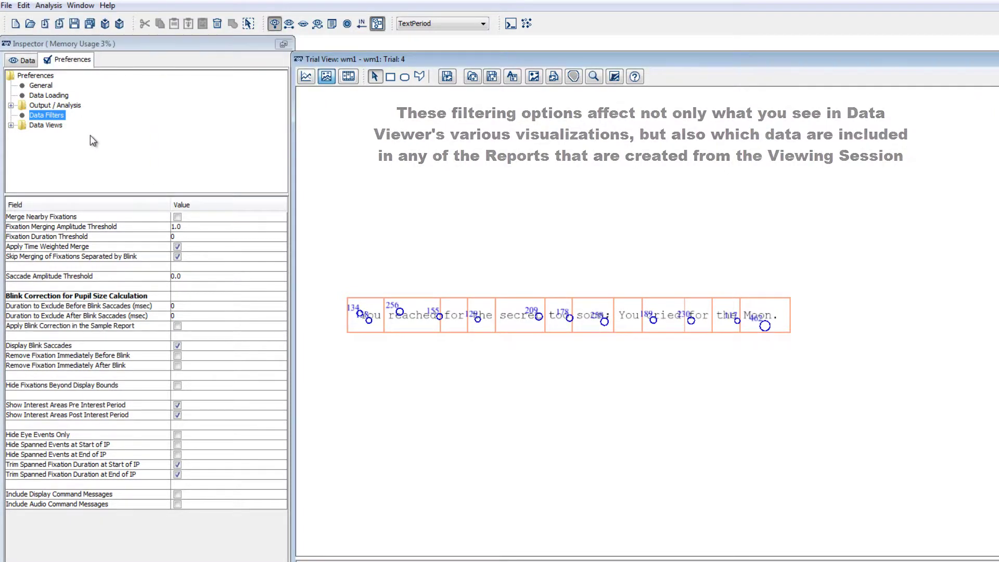
- Consult the Data Filtering topic under Preference Settings in the user manual
click(108, 6)
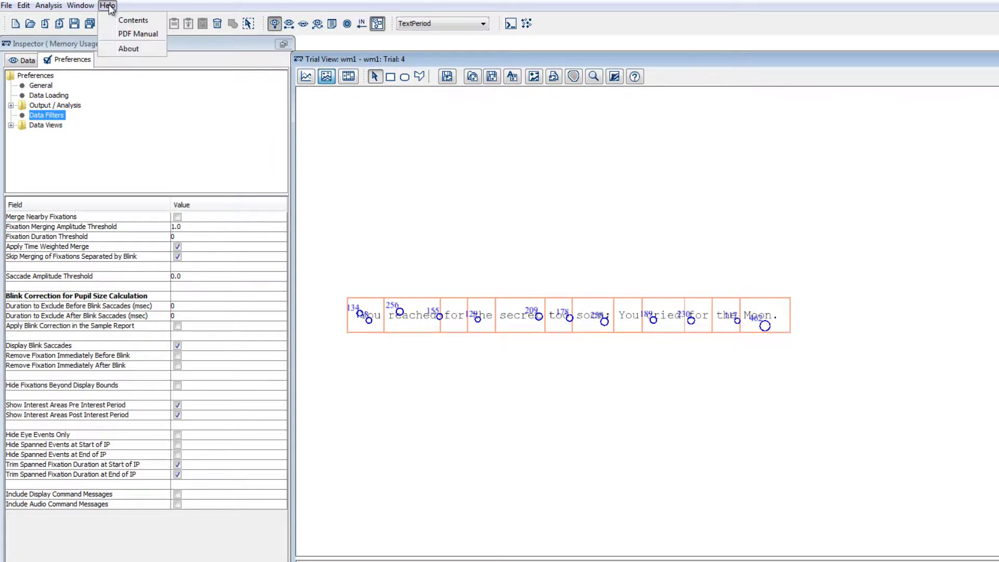
click(127, 20)
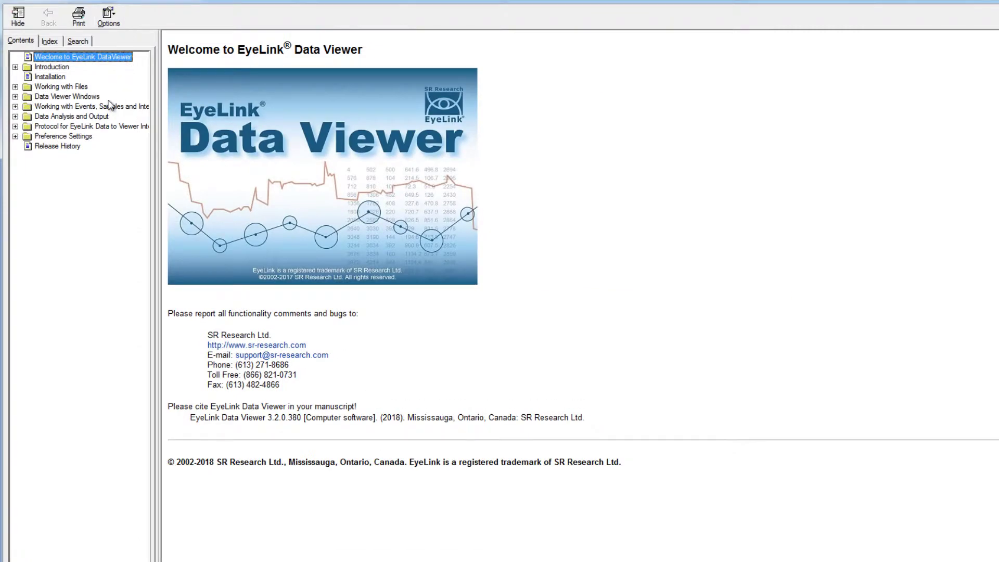
click(15, 136)
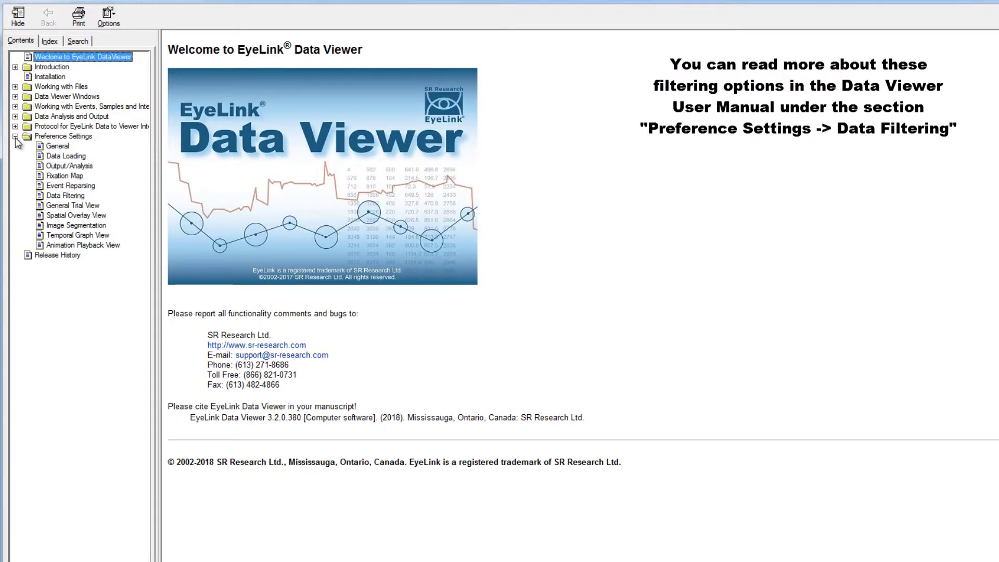
click(62, 197)
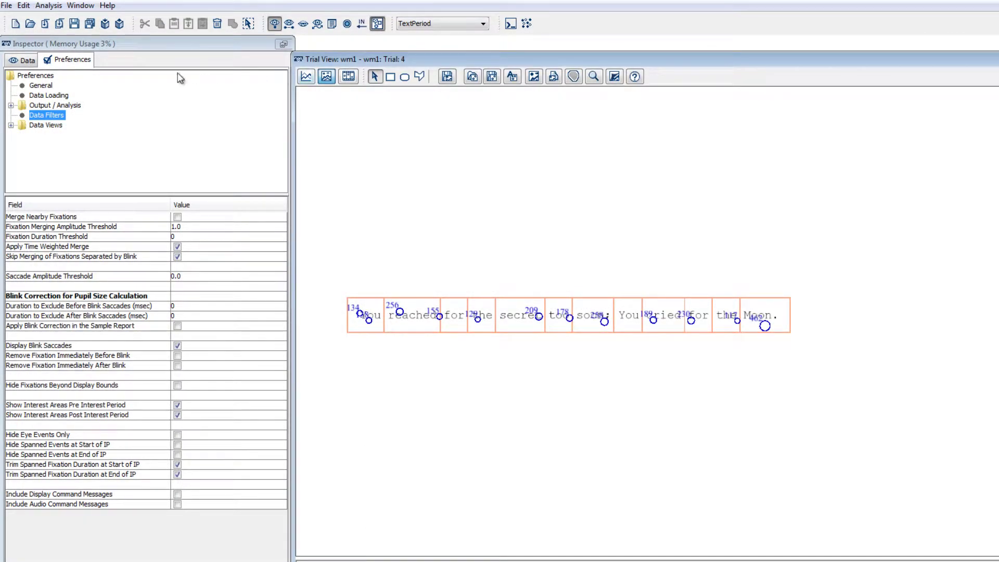
- Bring up the 4-stage fixation cleaning settings for the whole TextLine.evs viewing session
click(23, 61)
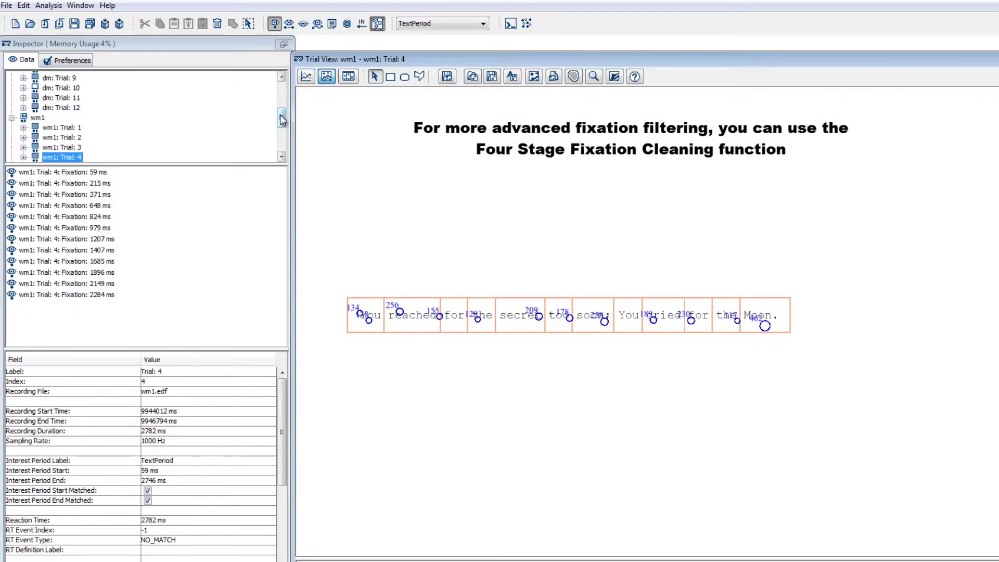
drag(281, 117, 282, 92)
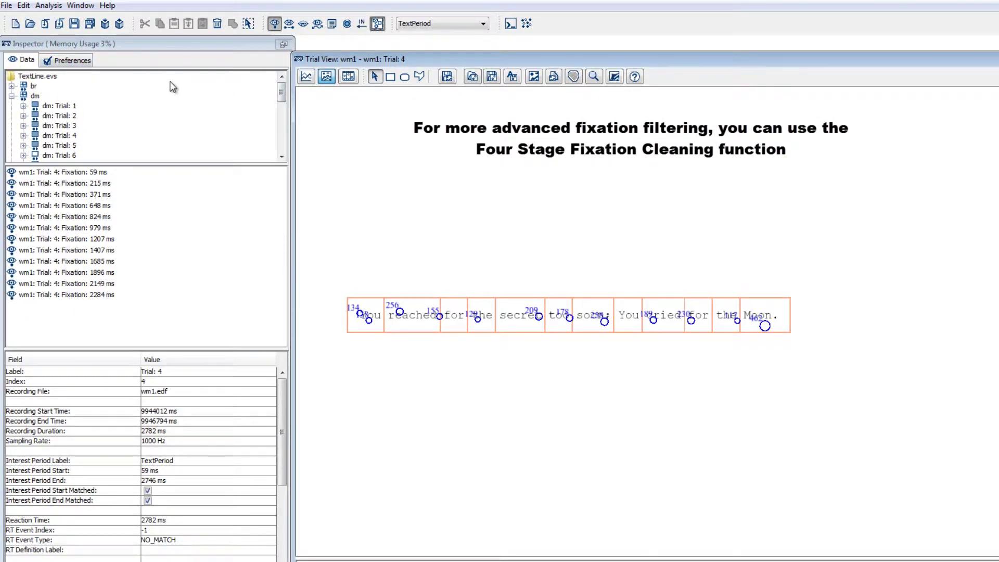
click(36, 76)
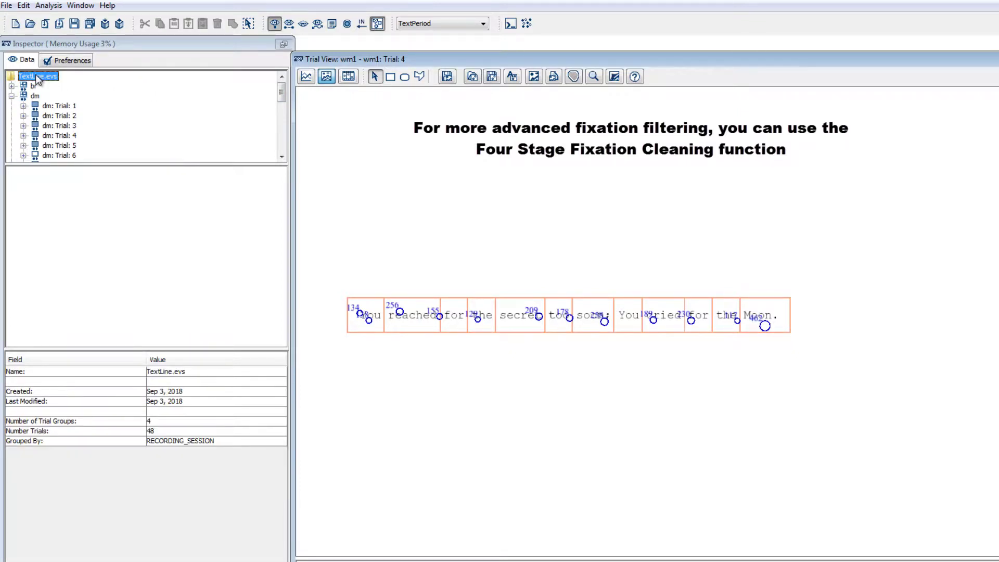
right_click(35, 76)
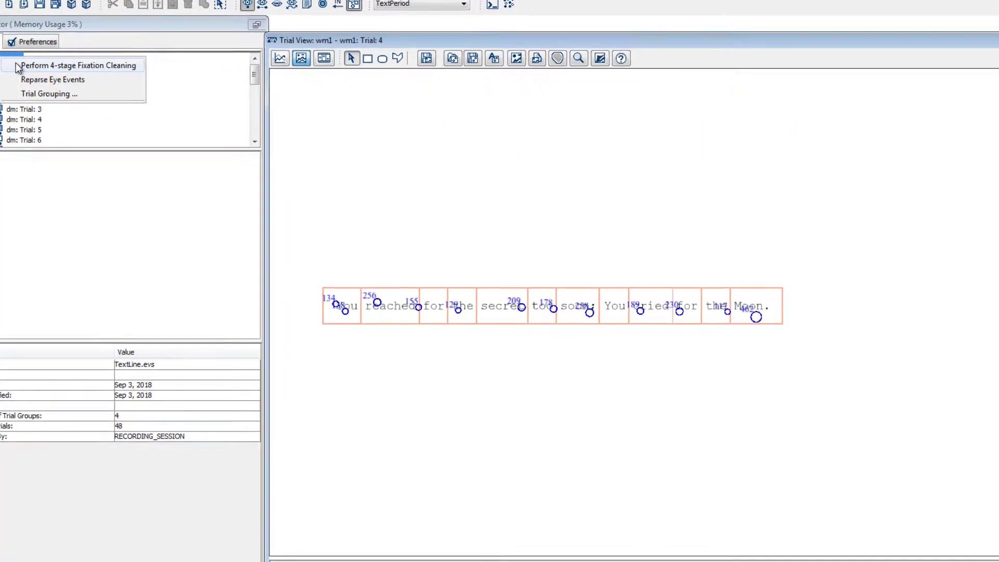
click(19, 66)
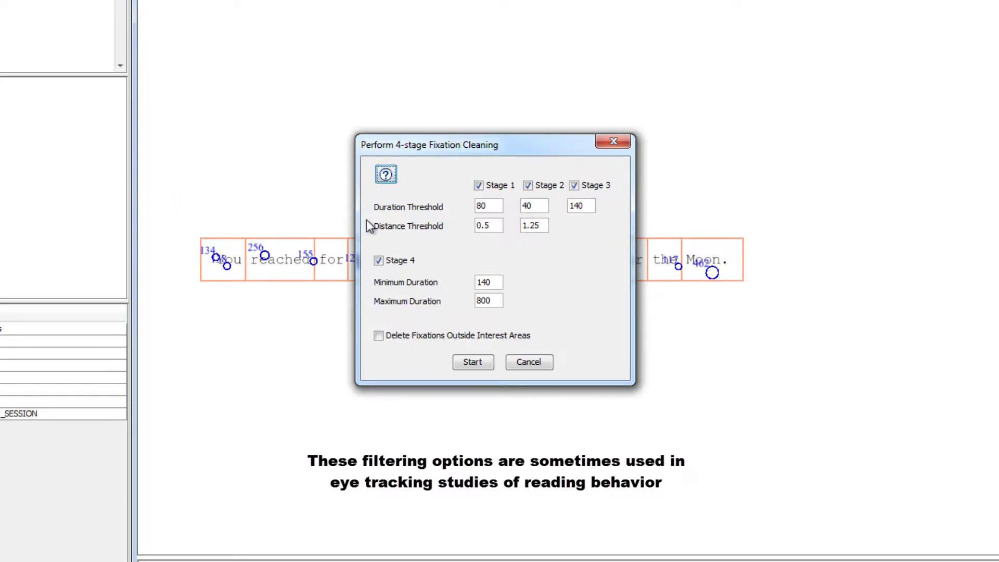
- Try switching cleaning Stage 1 and Stage 2 off, and enable both again
click(479, 186)
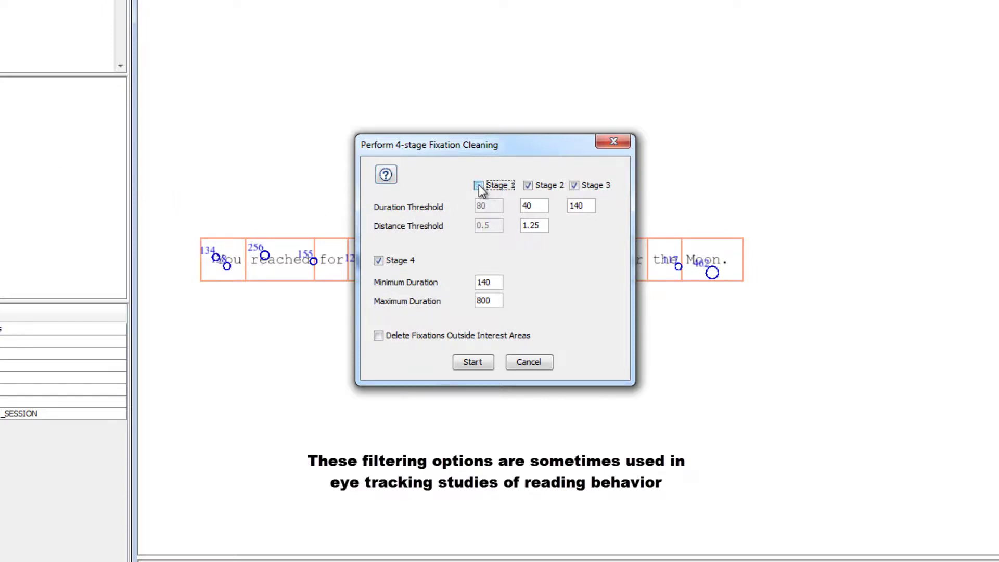
click(527, 185)
click(527, 186)
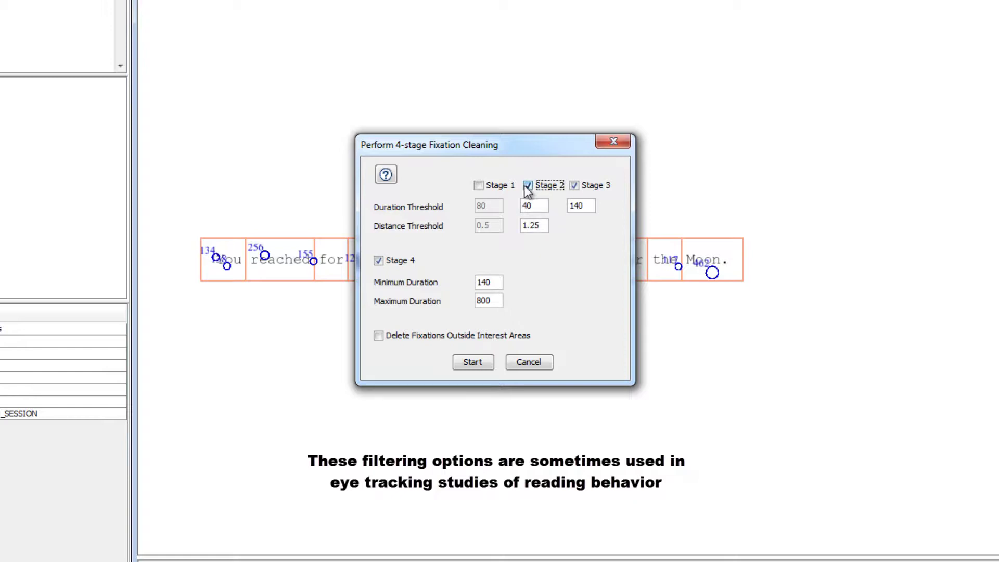
click(479, 186)
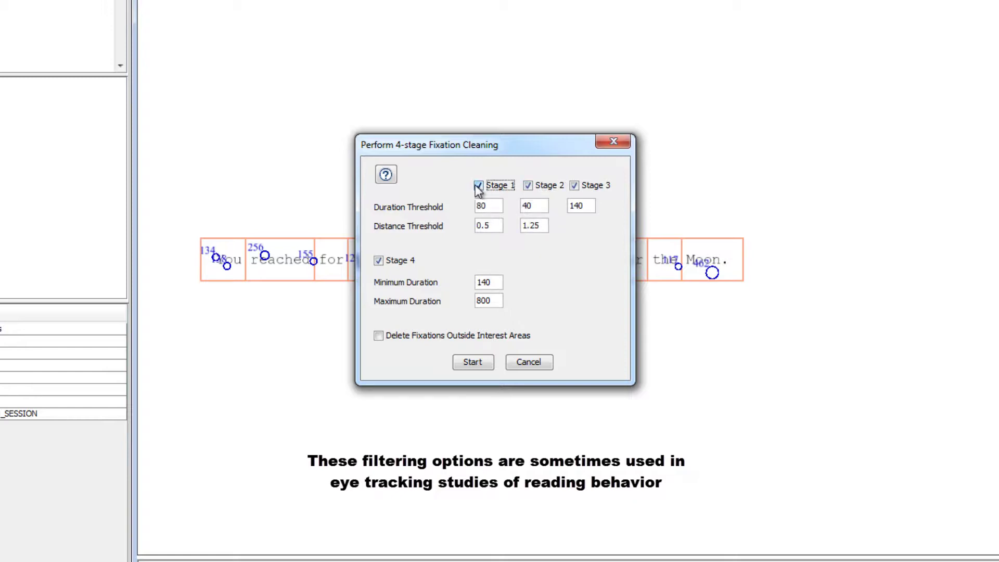
- Read the help on the fixation cleaning stages and leave the cleaning settings without running the procedure
click(390, 177)
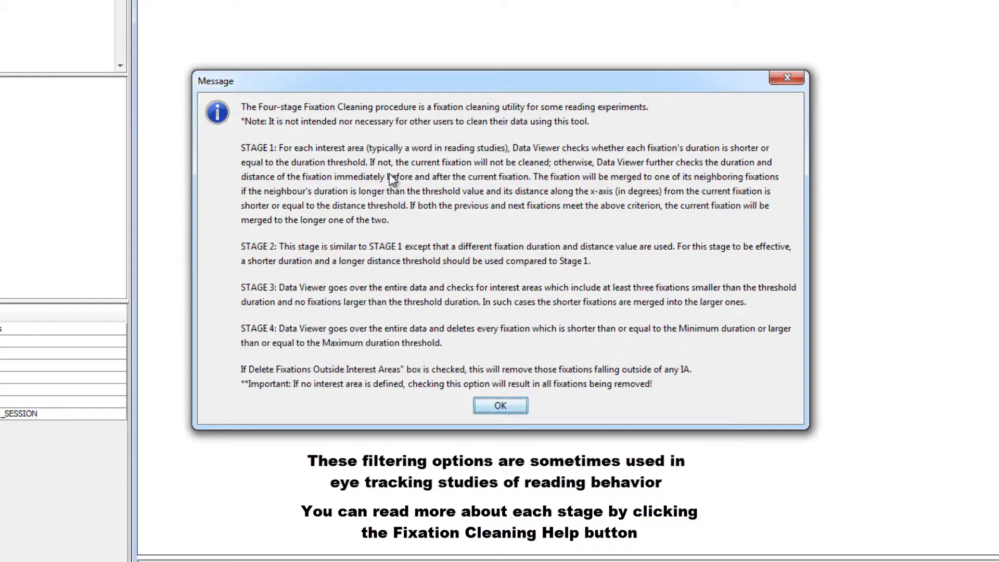
click(499, 405)
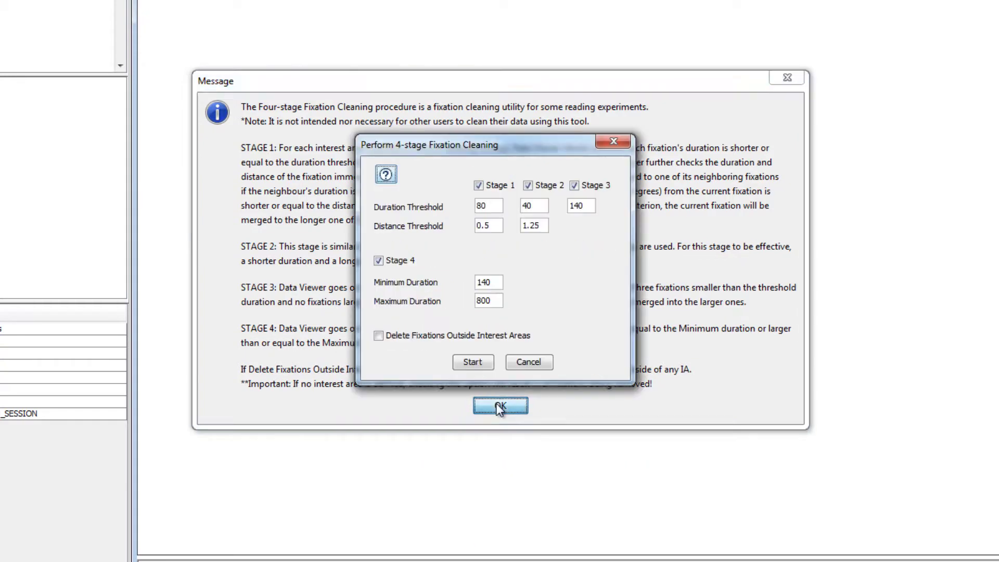
click(522, 365)
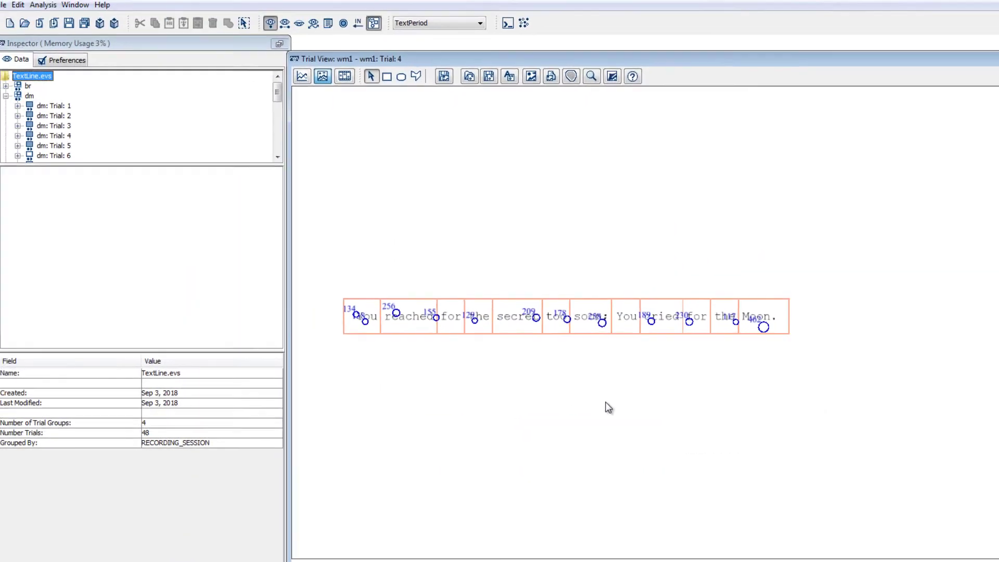
- Hide the interest areas in the trial view so only the fixations can be selected, and leave no fixations selected
click(378, 27)
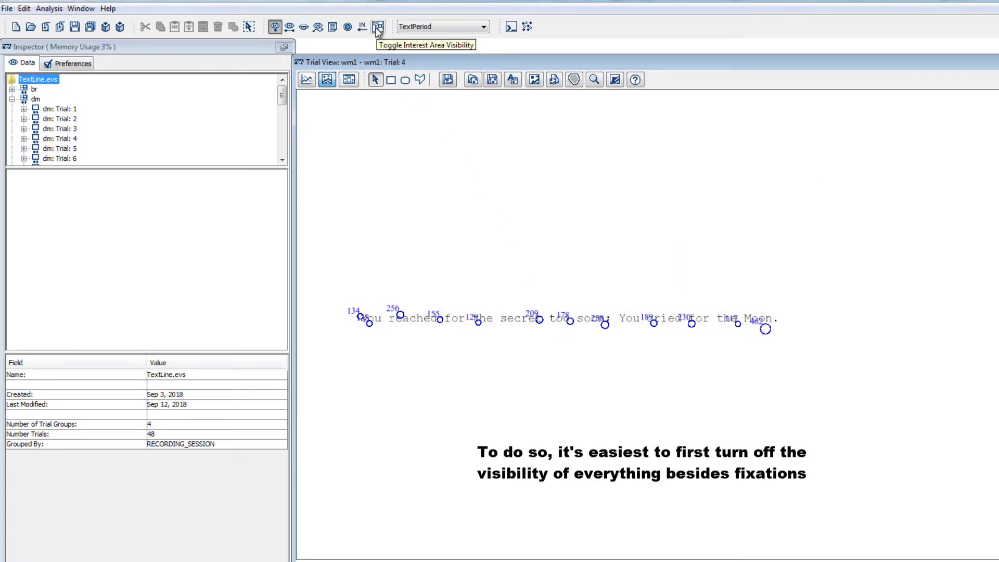
drag(332, 258, 787, 388)
click(524, 417)
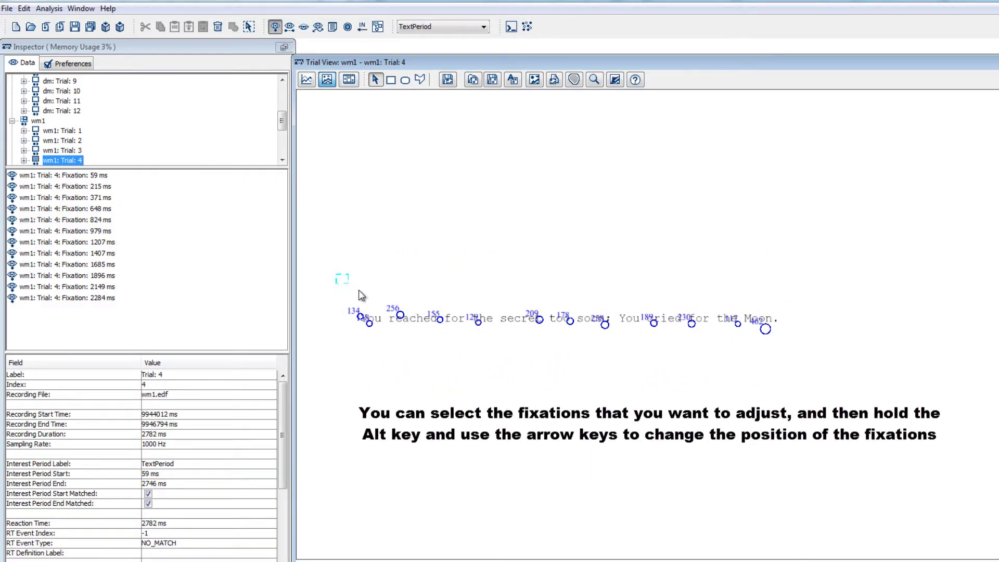
- Select the first seven fixations of wm1 Trial 4 and nudge them slightly up and back down
drag(336, 274, 581, 348)
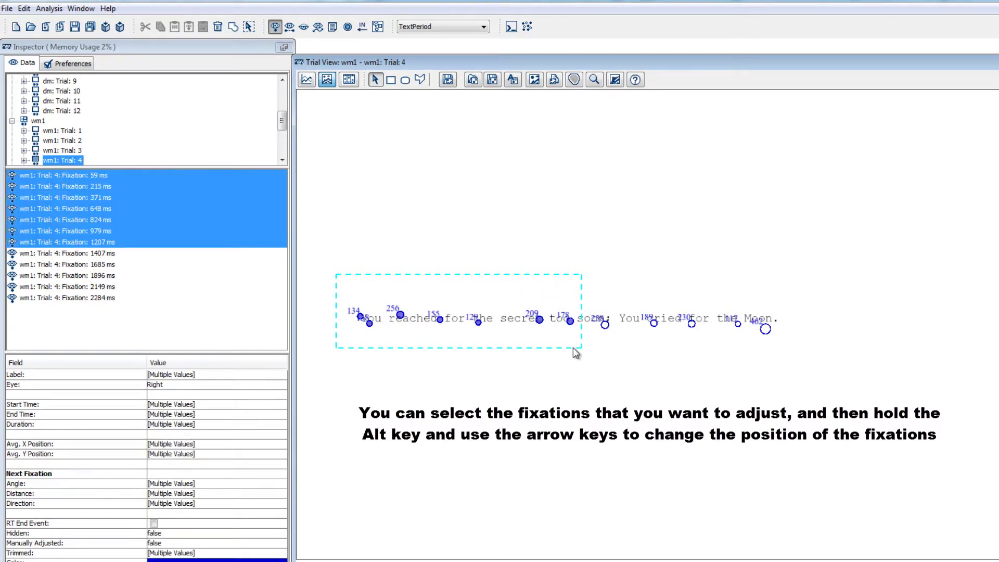
key(alt+Up)
key(alt+Up)
key(alt+Up)
key(alt+Up)
key(alt+Up)
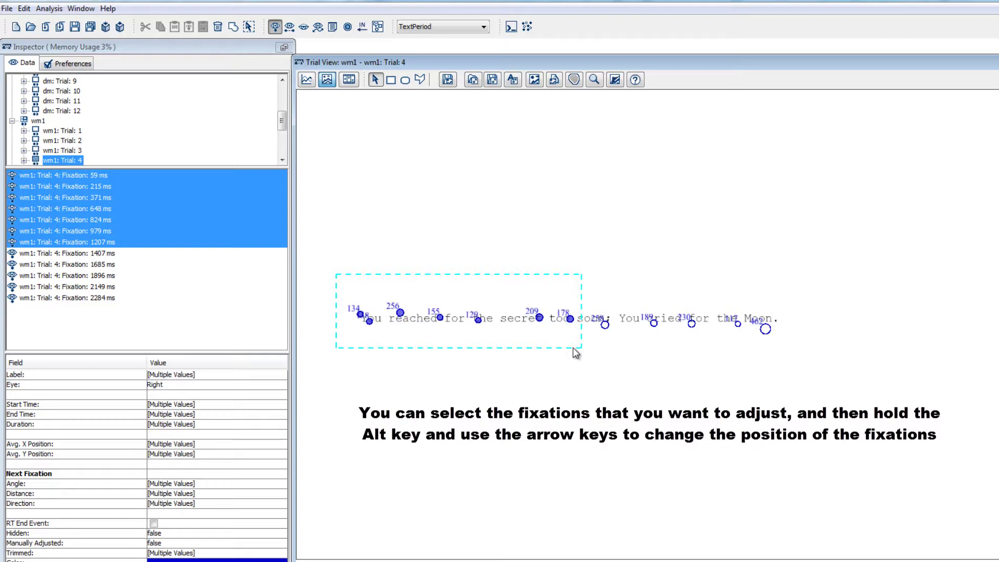
key(alt+Down)
key(alt+Down)
key(alt+Down)
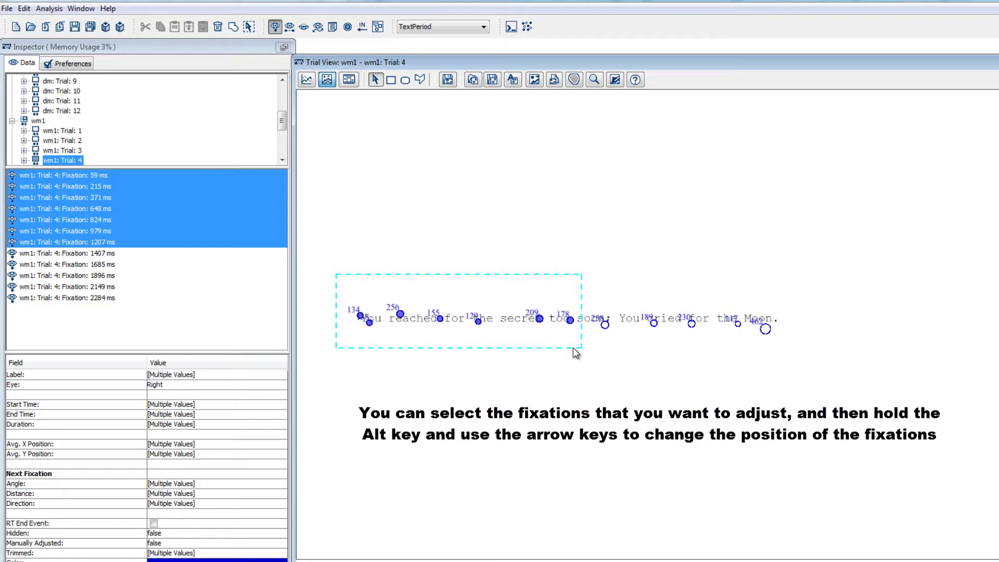
key(alt+Down)
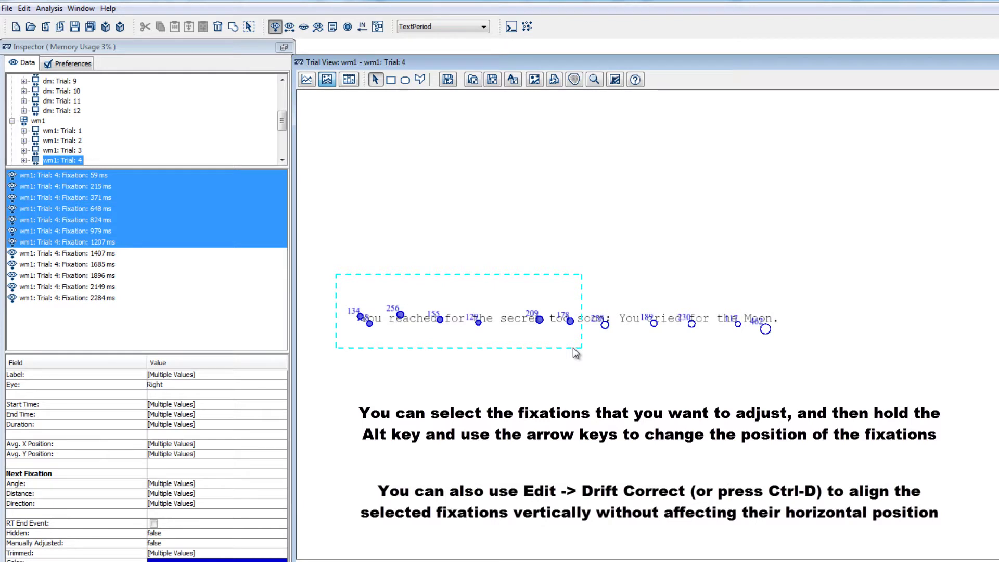
- Apply Drift Correct to align the selected fixations vertically, and clear the selection
click(24, 9)
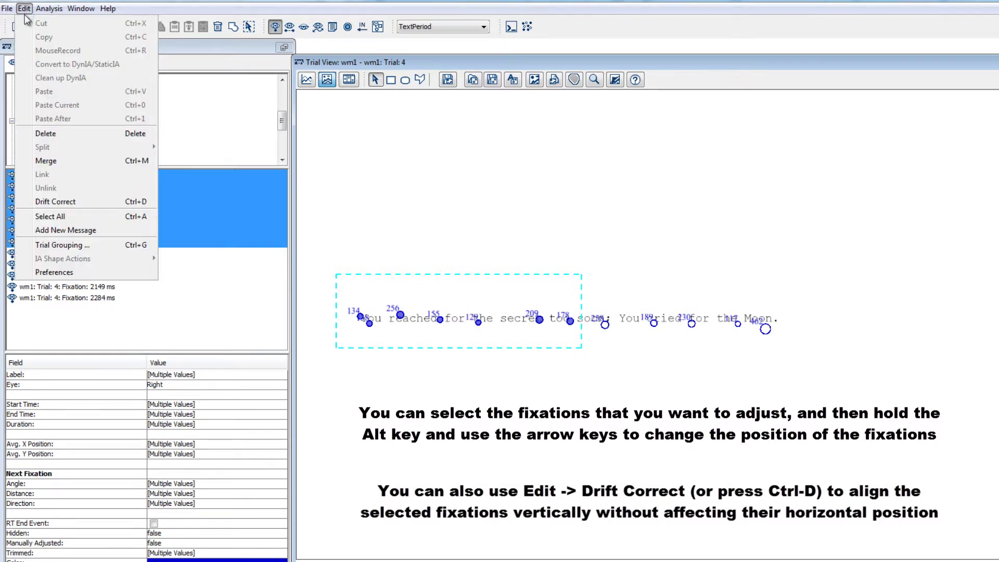
click(54, 202)
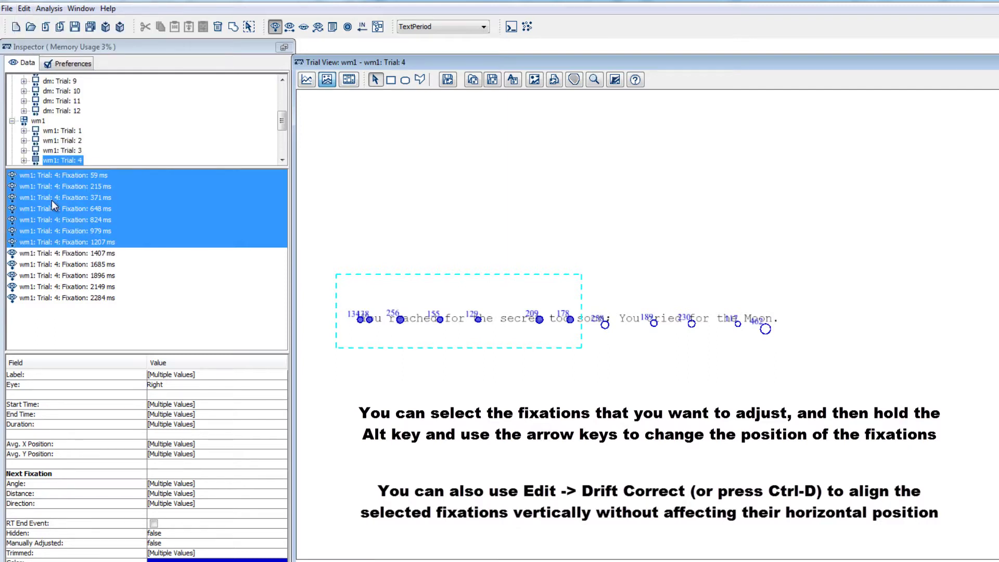
click(332, 236)
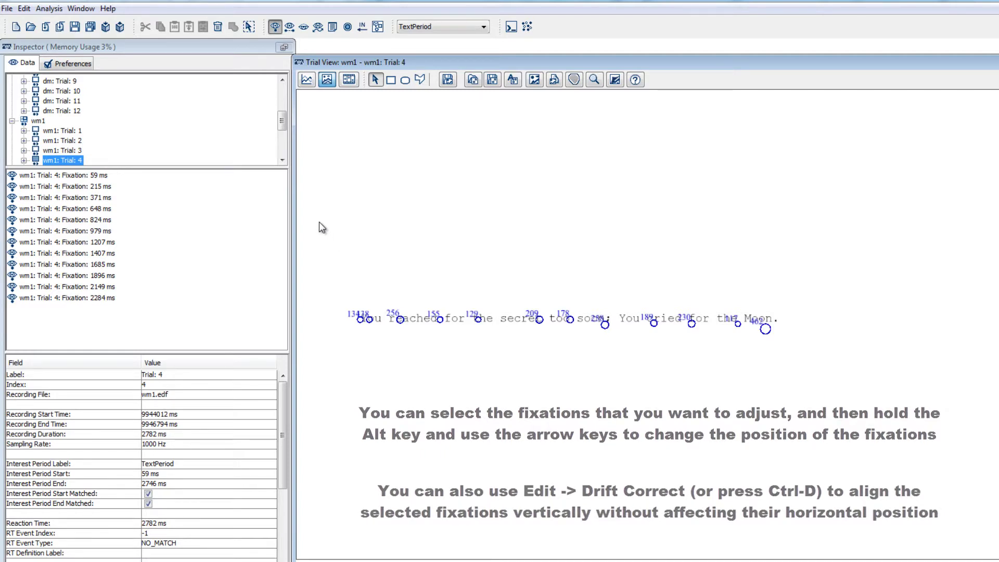
- Show the interest areas again and display Trial 10 of the wm1 recording
click(378, 29)
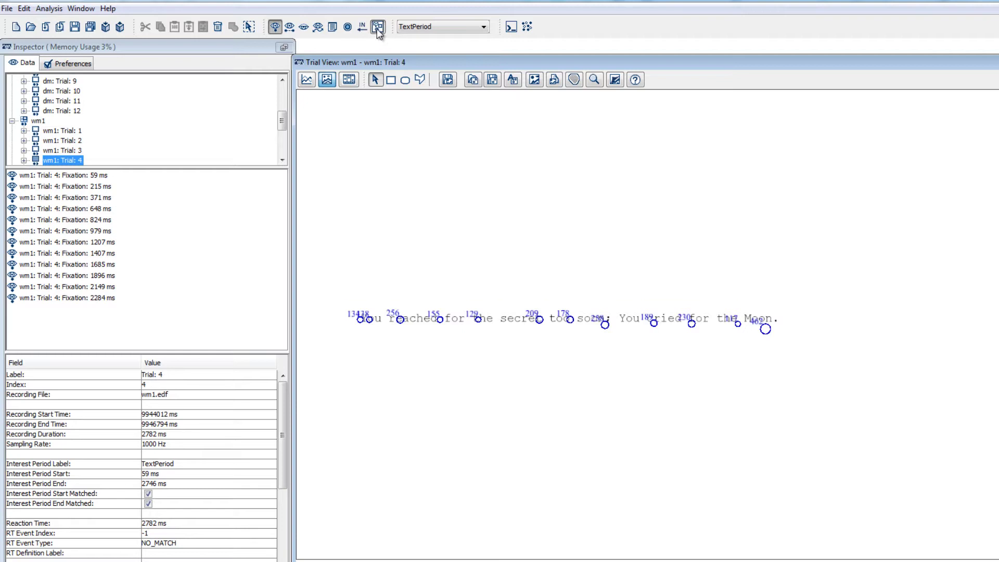
scroll(141, 147, down, 3)
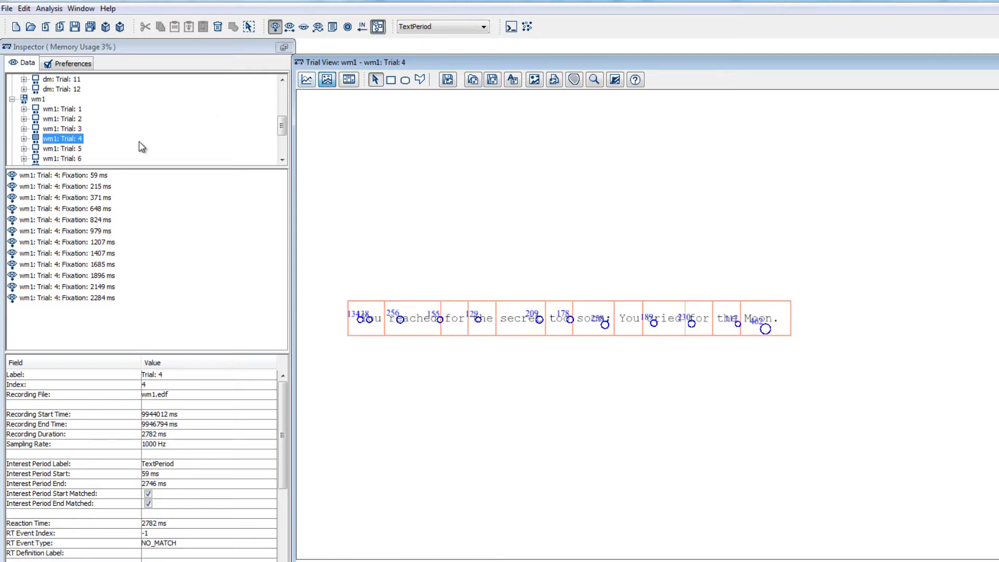
click(72, 139)
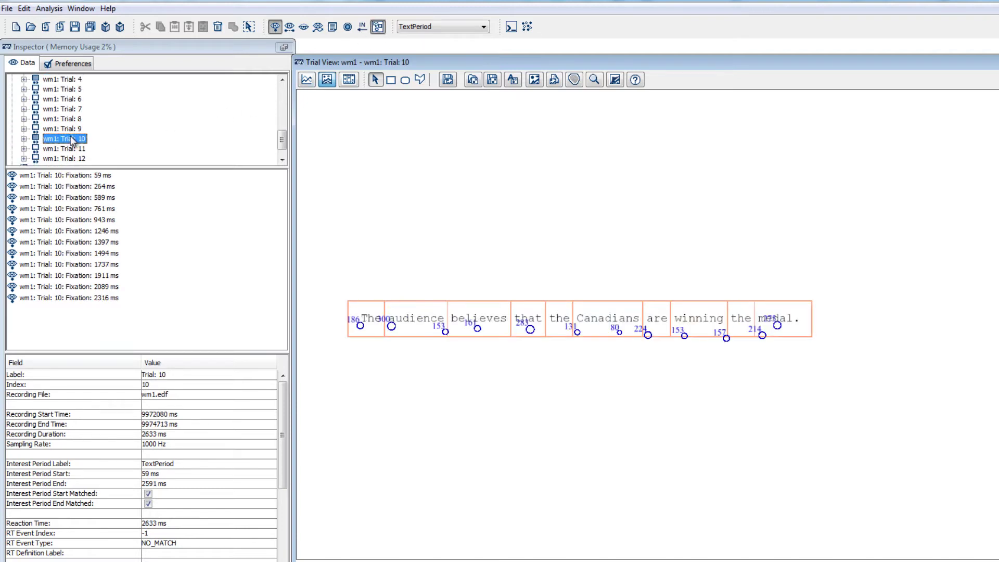